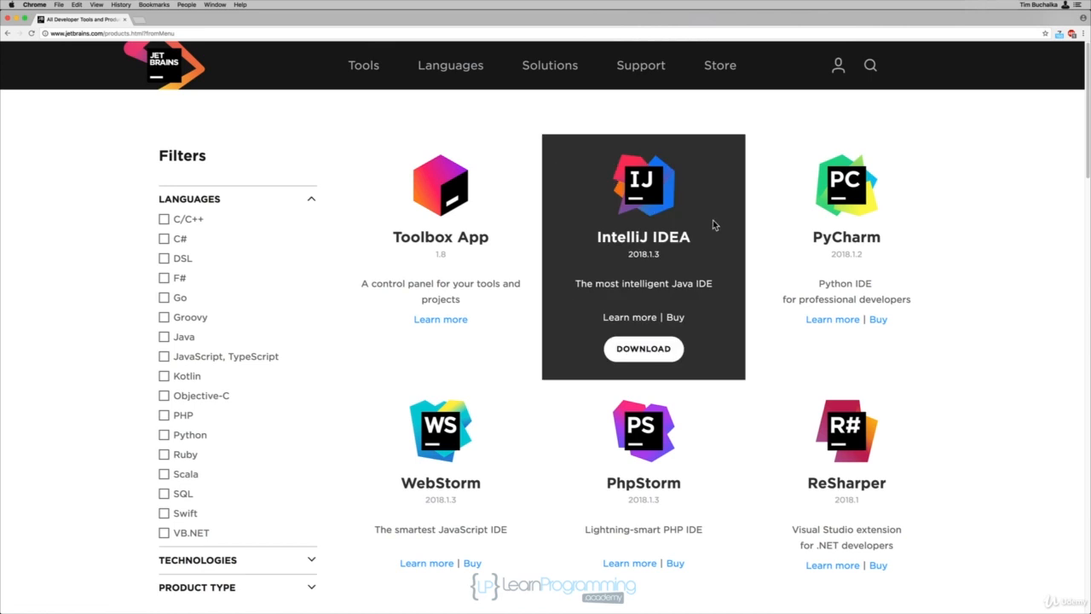
Open the IntelliJ IDEA product page and examine the feature comparison of the Ultimate and Community editions
{"action": "left_click", "coordinate": [642, 209]}
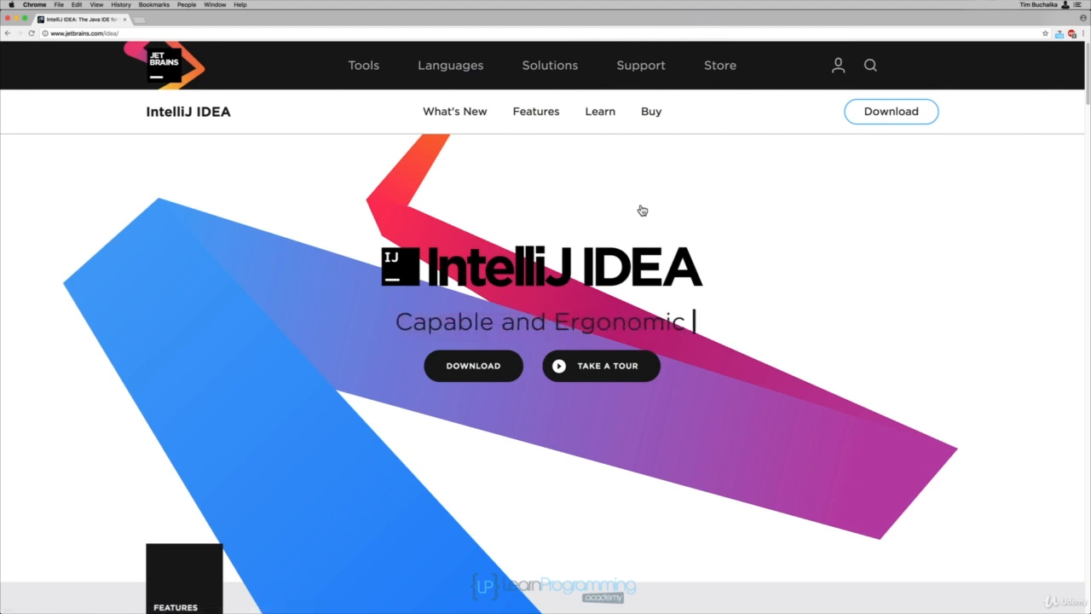
{"action": "scroll", "coordinate": [643, 224], "scroll_direction": "down", "scroll_amount": 10}
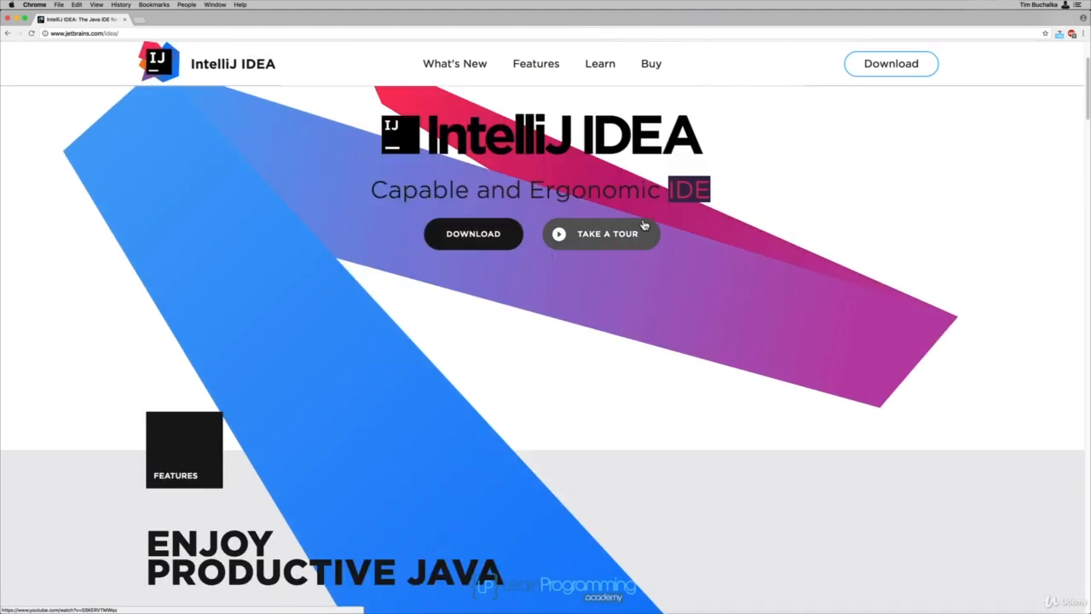
{"action": "scroll", "coordinate": [644, 224], "scroll_direction": "down", "scroll_amount": 20}
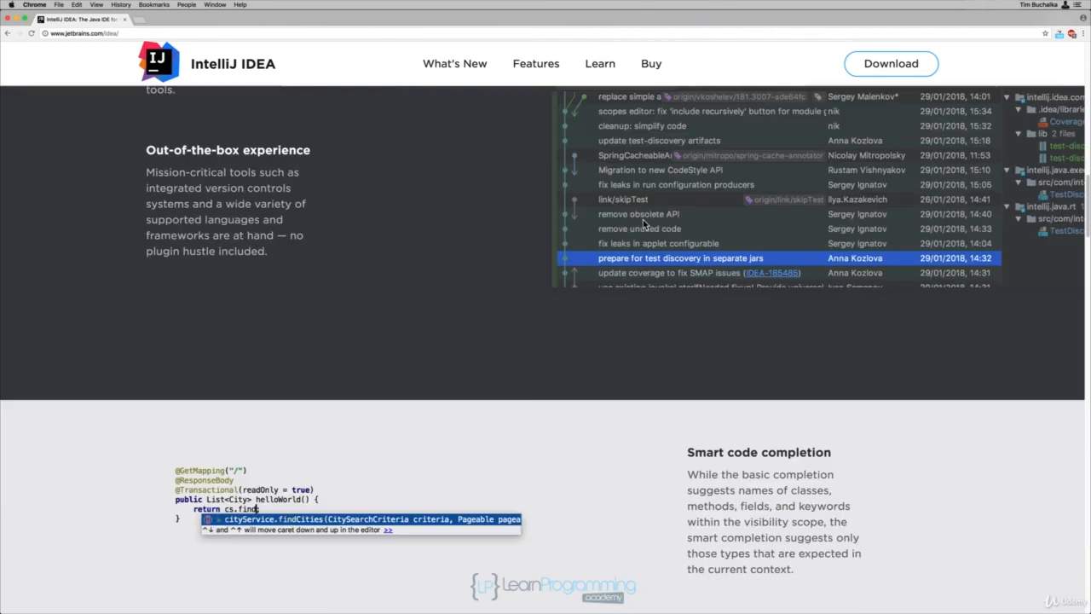
{"action": "scroll", "coordinate": [643, 224], "scroll_direction": "down", "scroll_amount": 20}
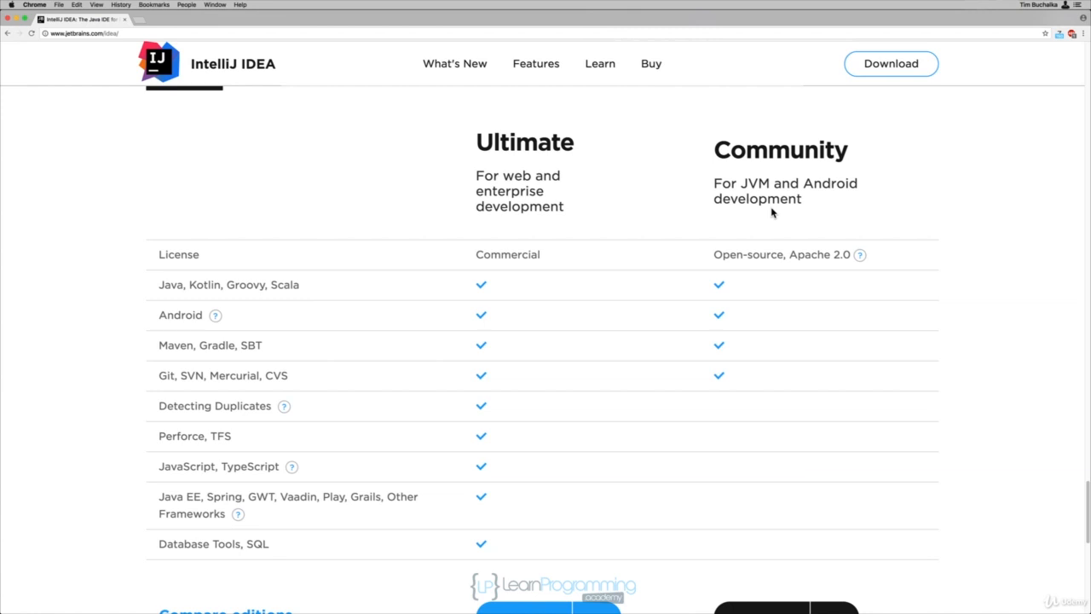
{"action": "scroll", "coordinate": [769, 220], "scroll_direction": "down", "scroll_amount": 3}
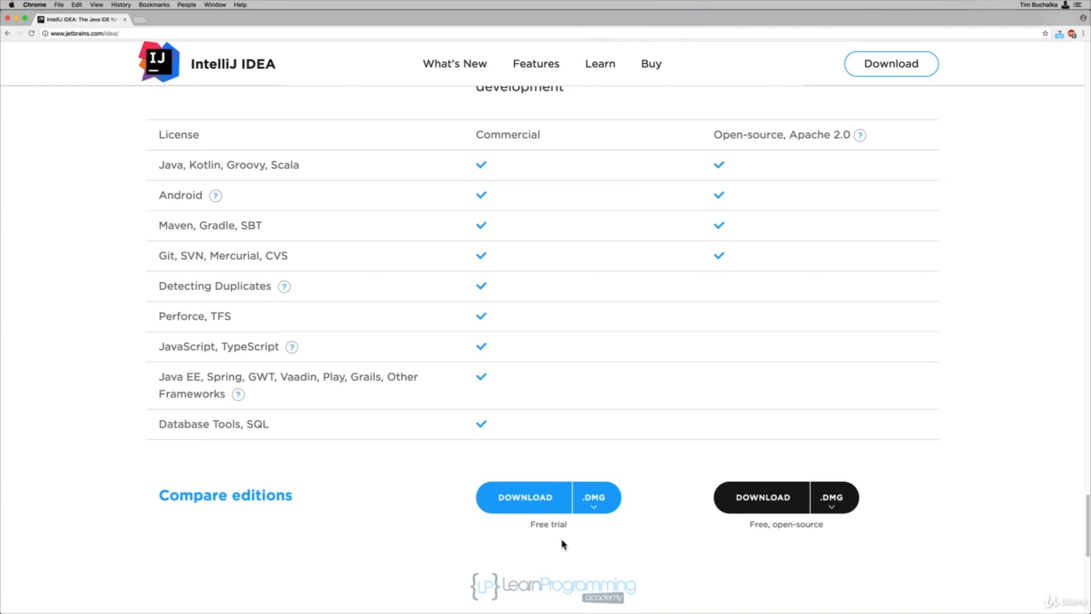
Download the free, open-source Community edition and save ideaIC-2018.1.3.dmg in the Downloads folder
{"action": "scroll", "coordinate": [713, 469], "scroll_direction": "up", "scroll_amount": 2}
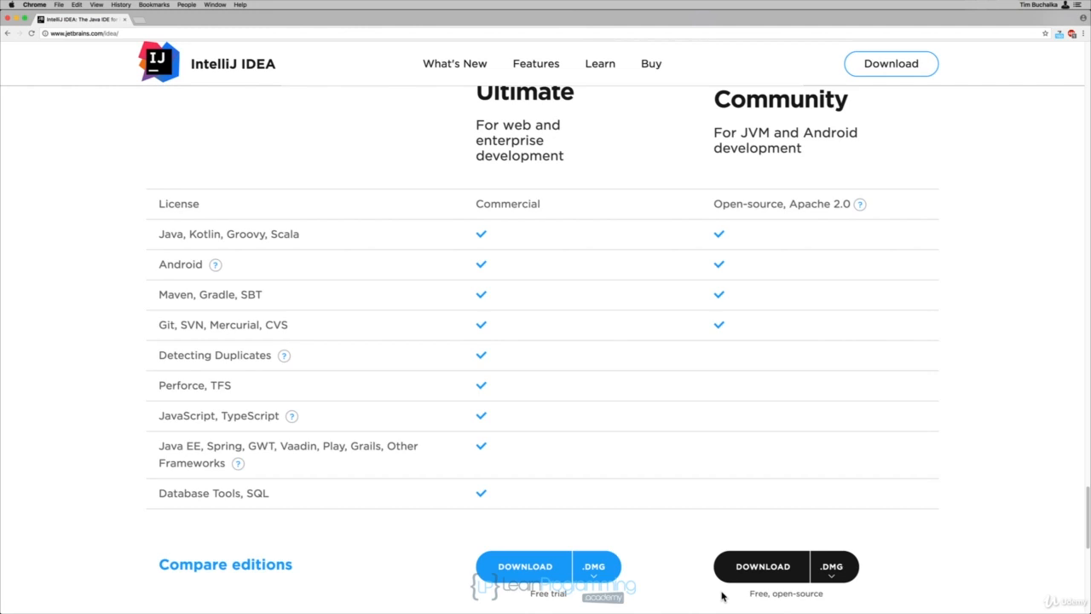
{"action": "scroll", "coordinate": [759, 570], "scroll_direction": "down", "scroll_amount": 1}
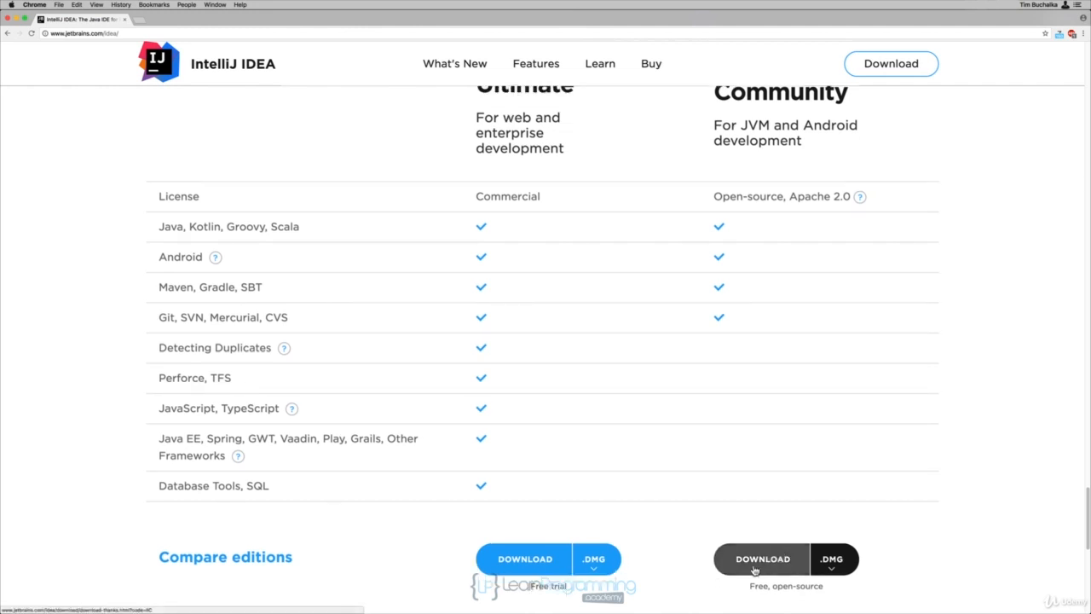
{"action": "left_click", "coordinate": [770, 559]}
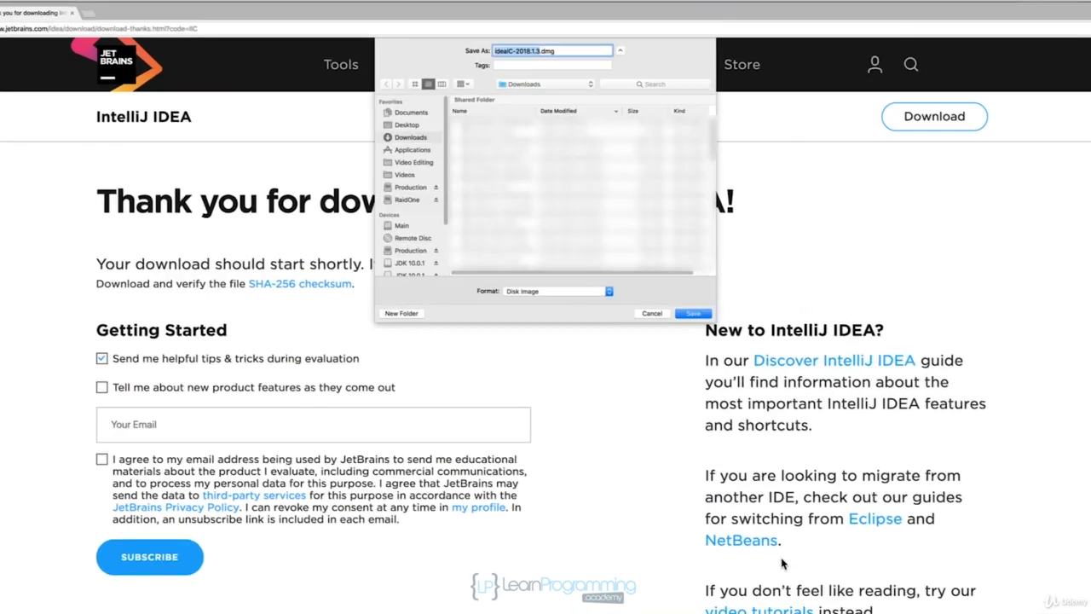
{"action": "left_click", "coordinate": [693, 313]}
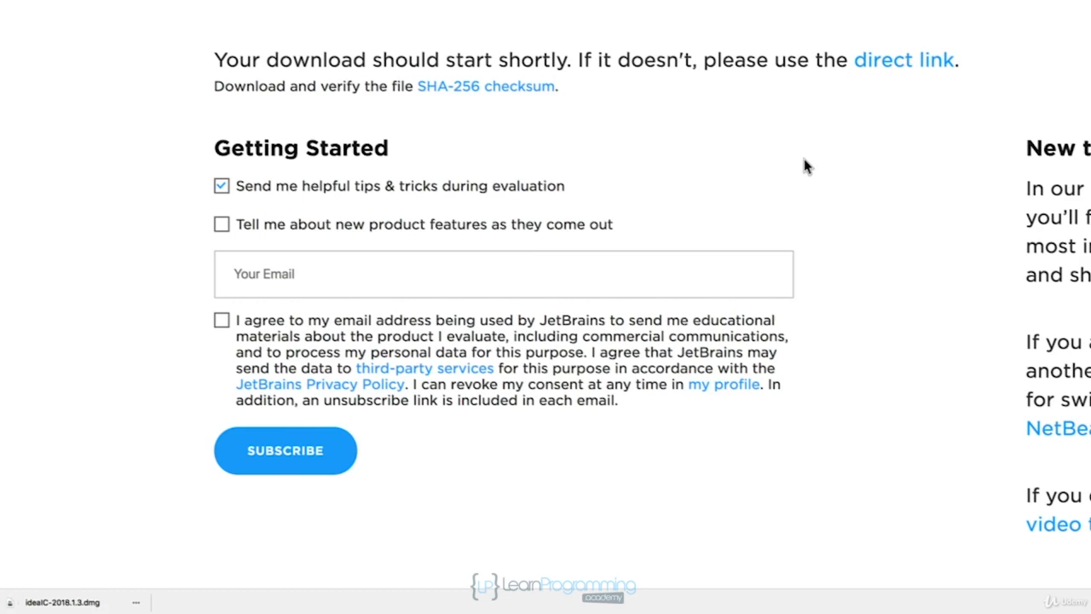
Open the downloaded ideaIC-2018.1.3.dmg disk image and quit Google Chrome
{"action": "left_click", "coordinate": [99, 602]}
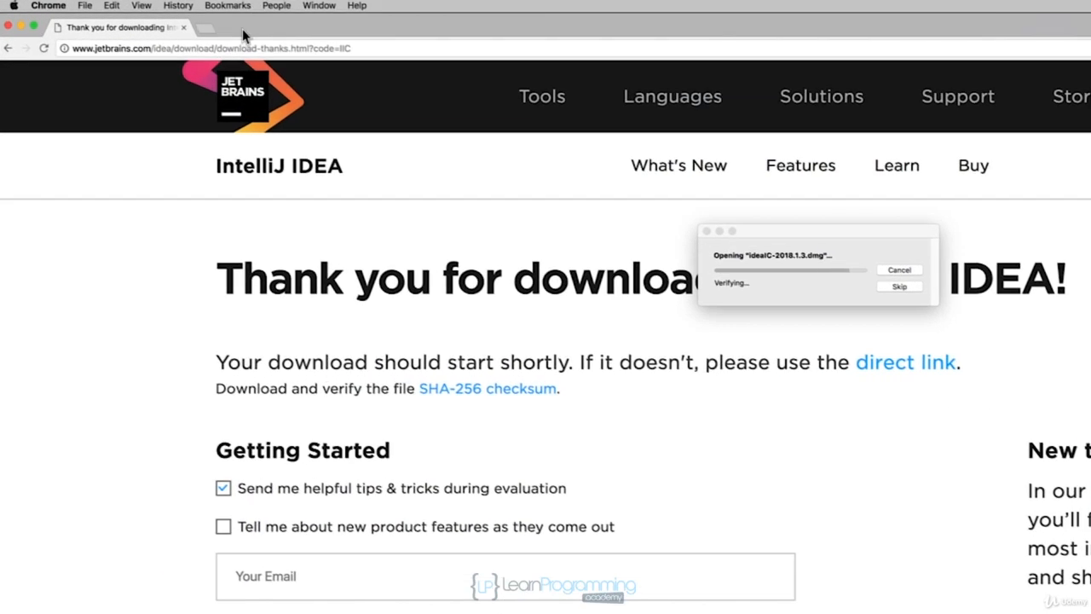
{"action": "left_click", "coordinate": [34, 12]}
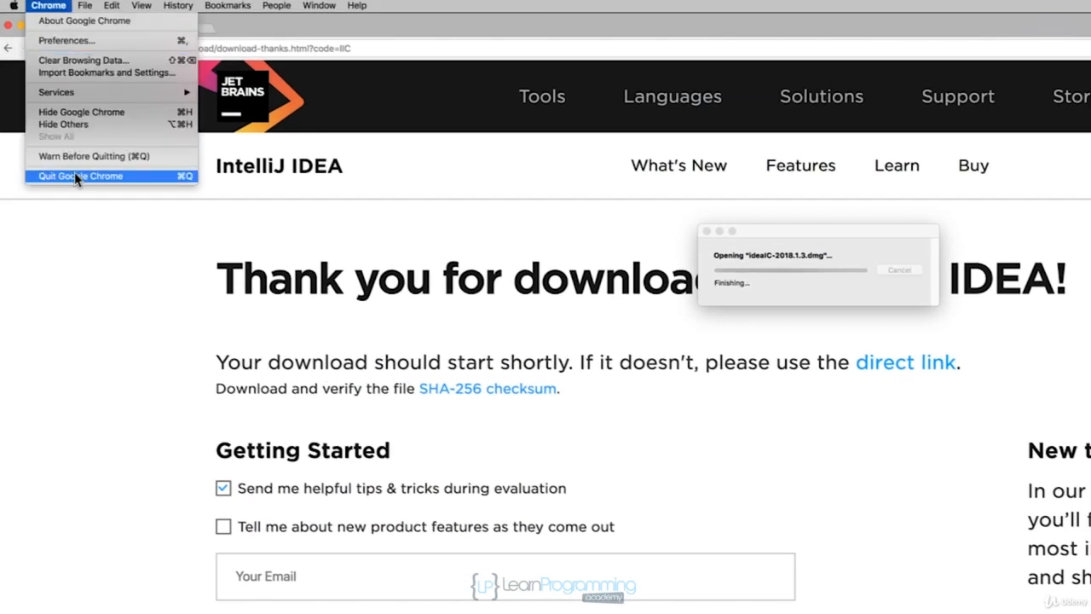
{"action": "left_click", "coordinate": [74, 172]}
Install IntelliJ IDEA CE by copying it to the Applications folder, and close the installer window
{"action": "left_click_drag", "start_coordinate": [363, 59], "coordinate": [792, 274]}
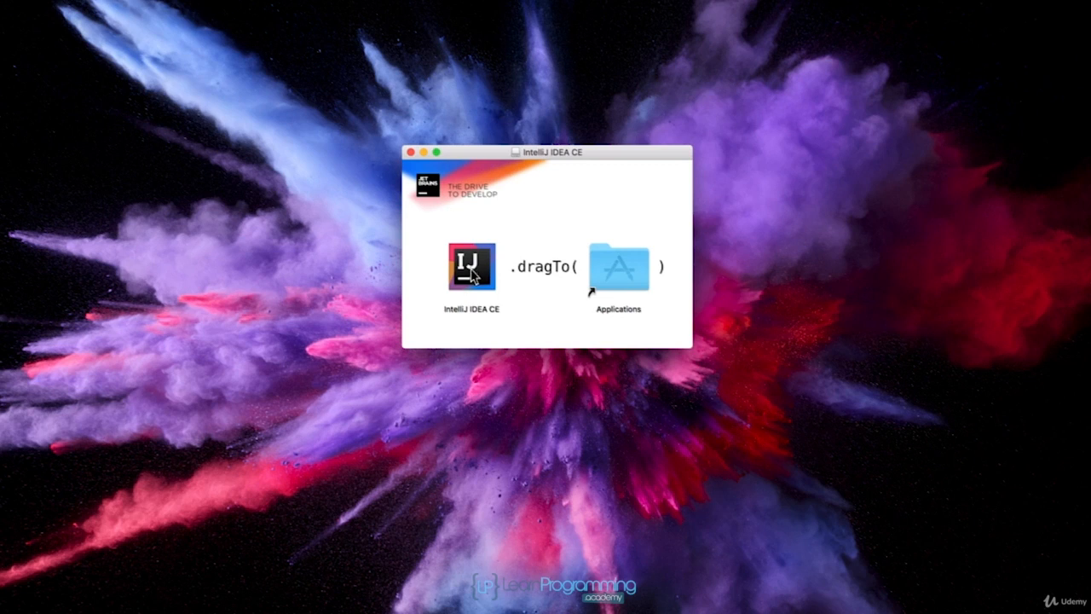
{"action": "left_click_drag", "start_coordinate": [473, 276], "coordinate": [622, 269]}
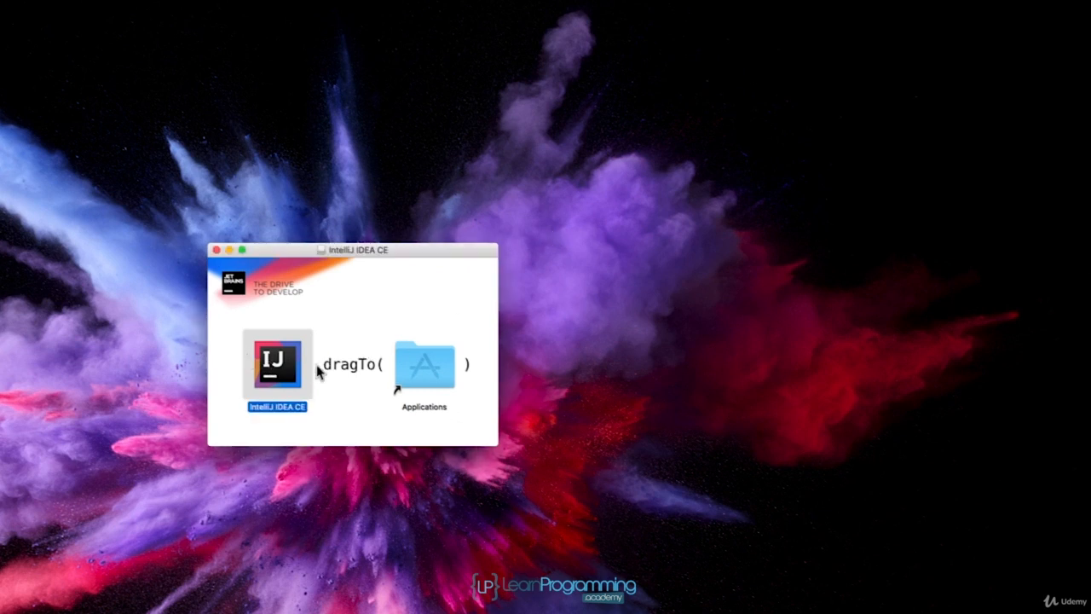
{"action": "left_click", "coordinate": [217, 252]}
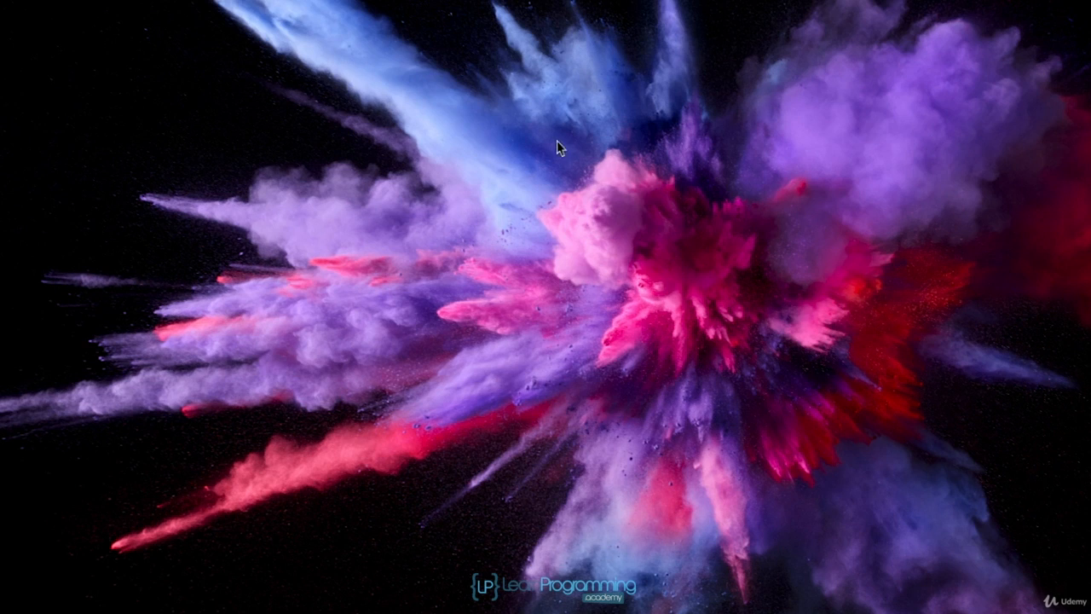
Switch to Finder, launch IntelliJ IDEA CE from the Applications folder and allow the downloaded application to open
{"action": "key", "text": "super+n"}
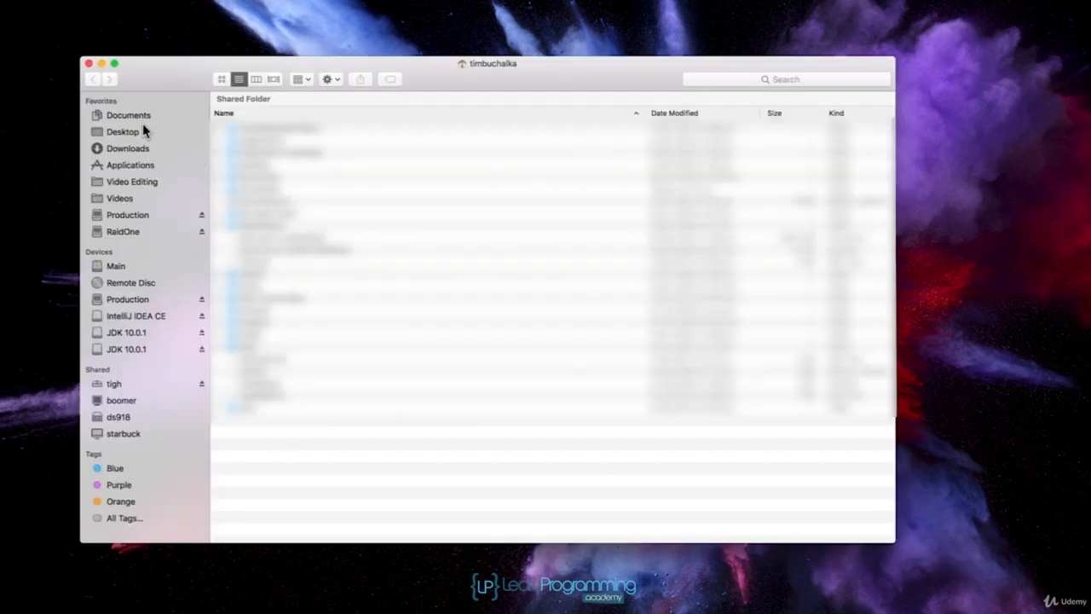
{"action": "left_click", "coordinate": [130, 166]}
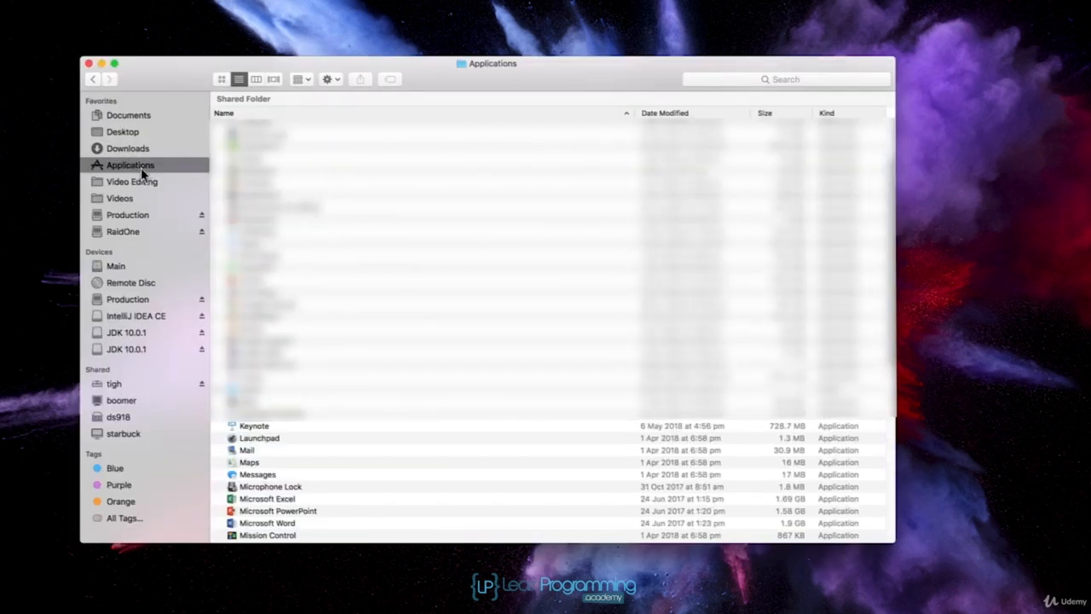
{"action": "scroll", "coordinate": [285, 218], "scroll_direction": "down", "scroll_amount": 4}
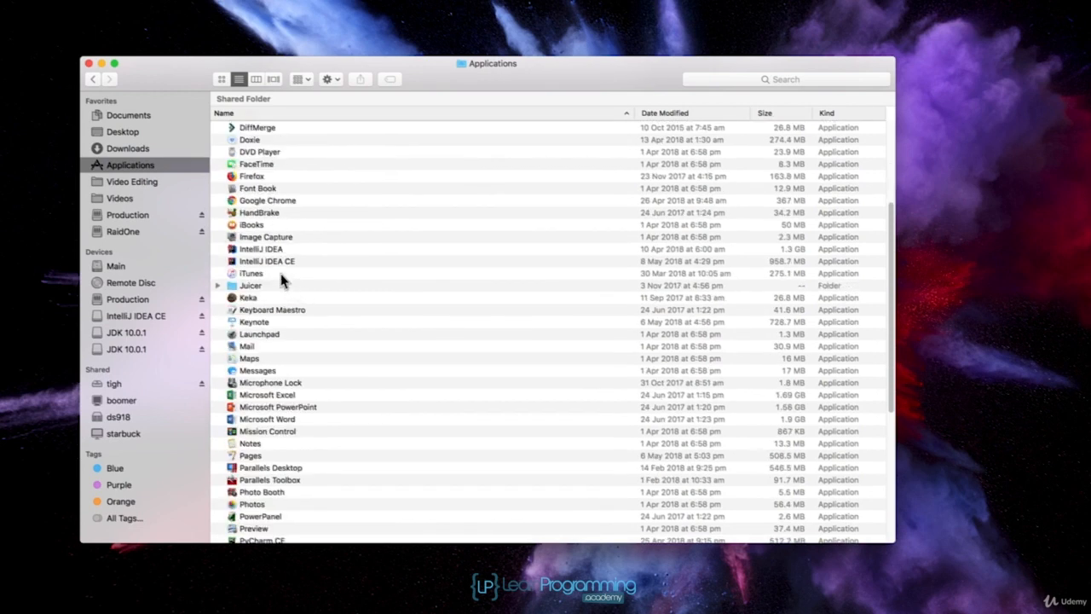
{"action": "left_click", "coordinate": [277, 263]}
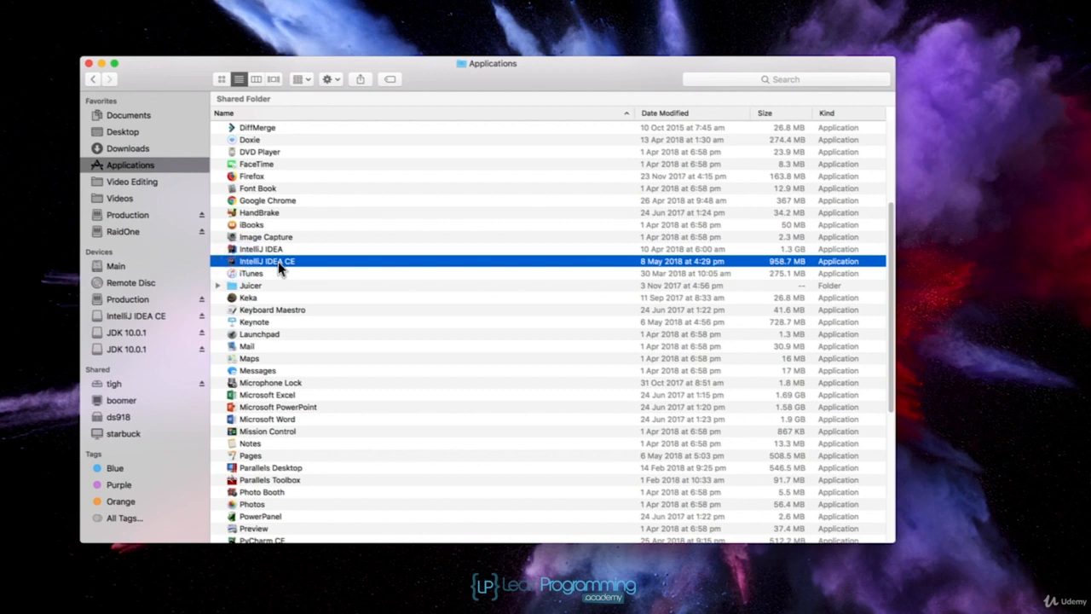
{"action": "left_click", "coordinate": [89, 64]}
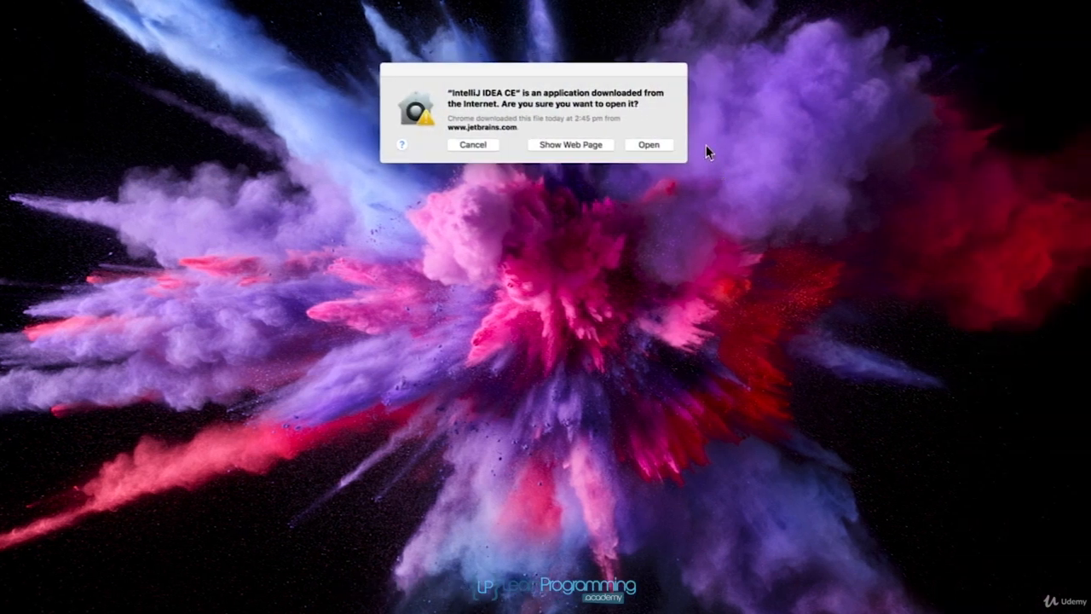
{"action": "left_click", "coordinate": [646, 145]}
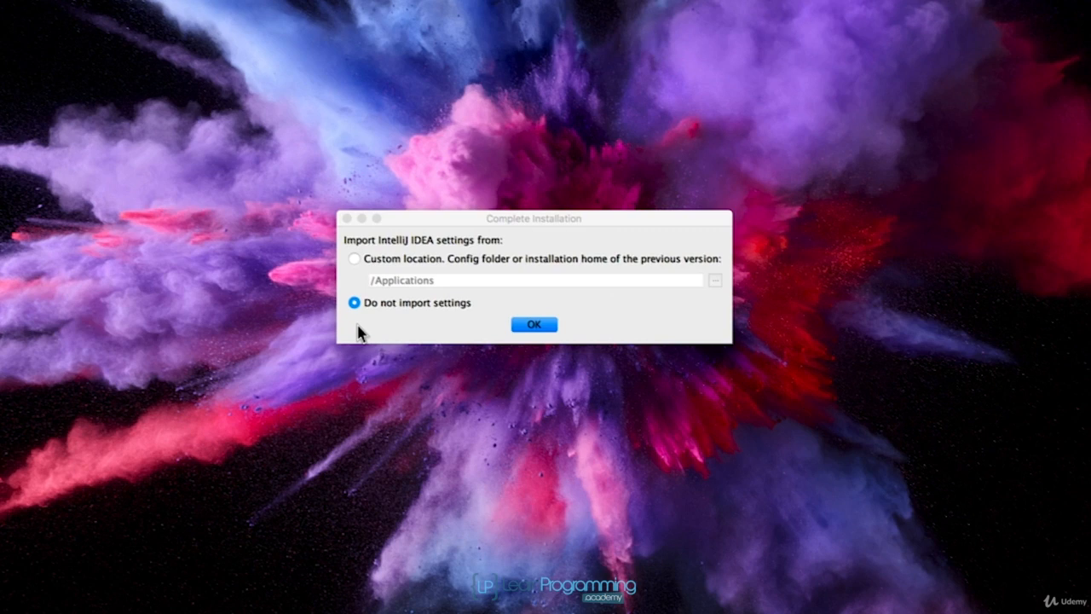
Complete the installation without importing settings and choose the Light UI theme
{"action": "left_click", "coordinate": [548, 325]}
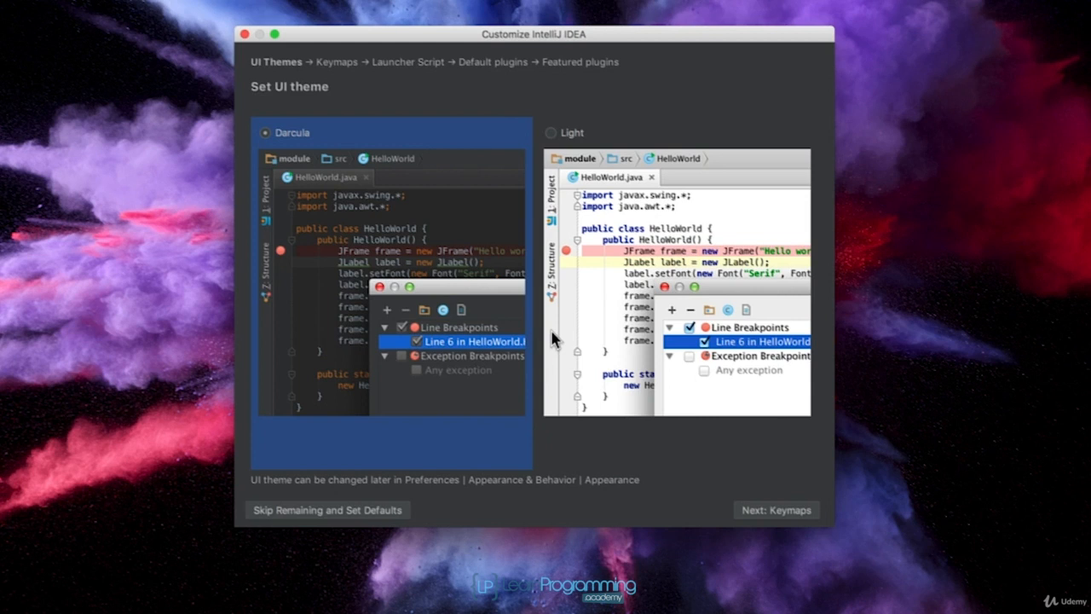
{"action": "left_click", "coordinate": [552, 134]}
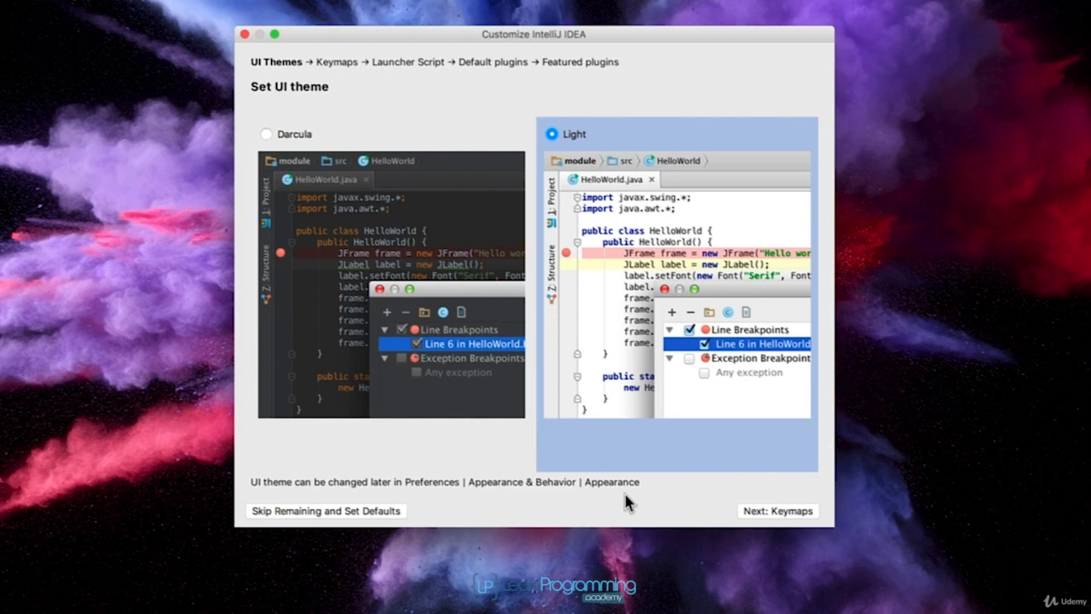
{"action": "left_click", "coordinate": [803, 510]}
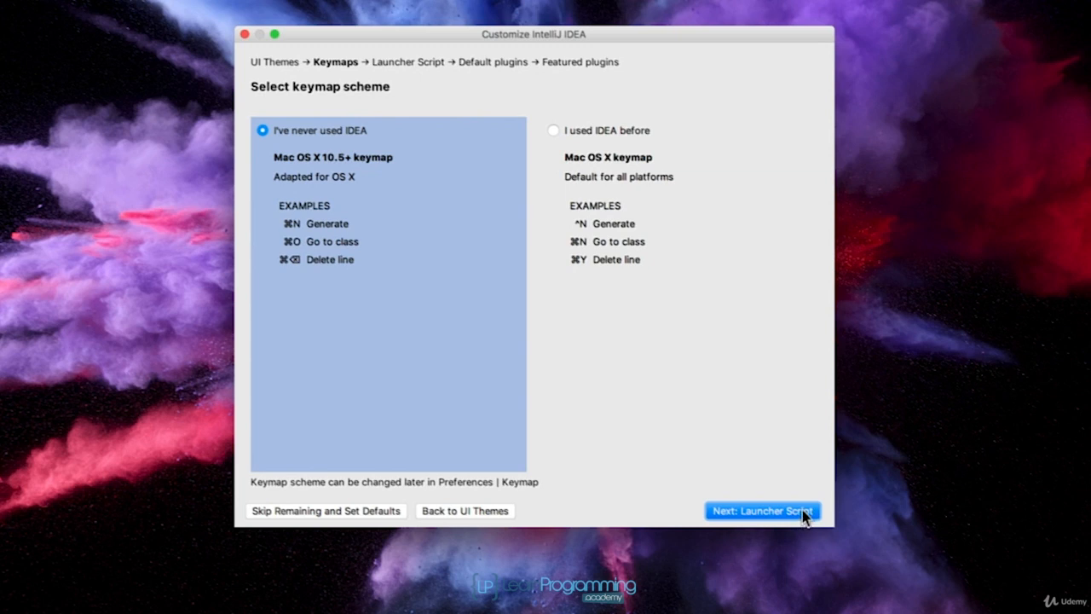
Accept the Mac OS X 10.5+ keymap, no launcher script and the default plugins, and start using IntelliJ IDEA without featured plugins
{"action": "left_click", "coordinate": [801, 511]}
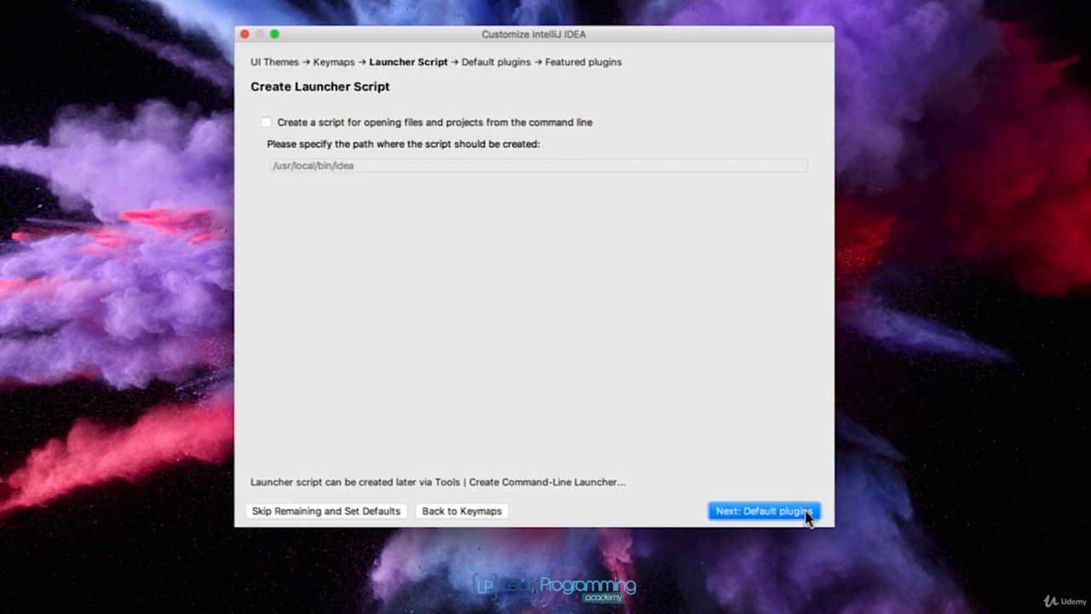
{"action": "left_click", "coordinate": [807, 513]}
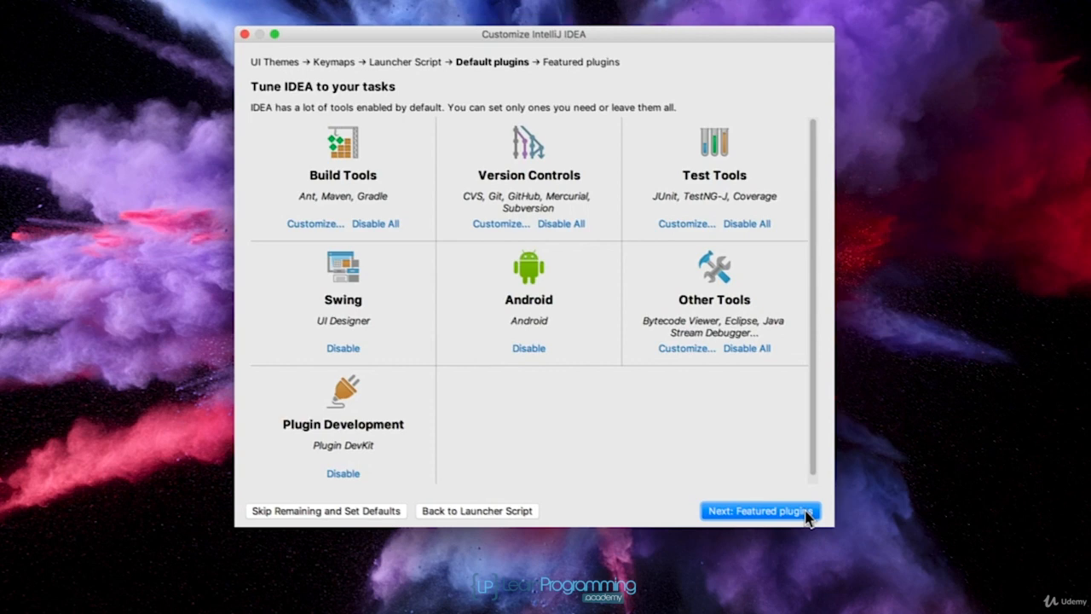
{"action": "left_click", "coordinate": [804, 514]}
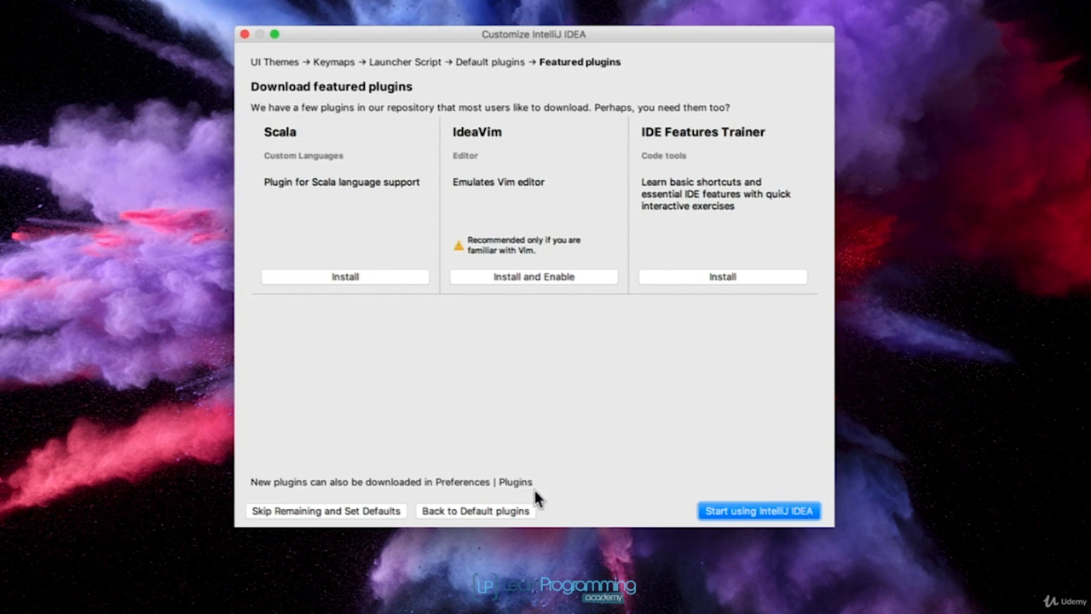
{"action": "left_click", "coordinate": [796, 514]}
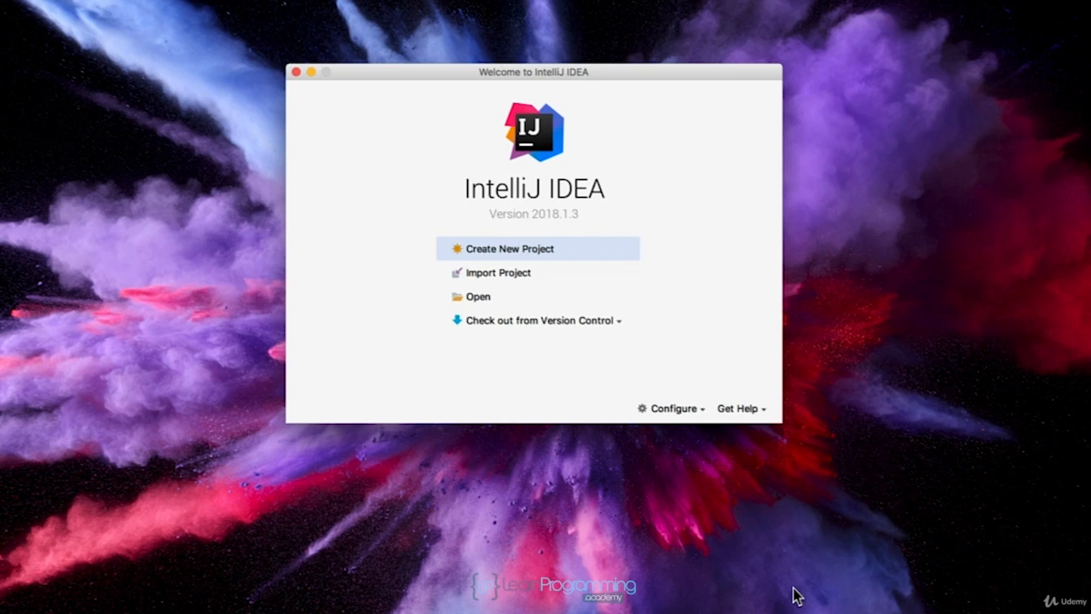
Open the default Project Structure settings and check which project SDKs are available
{"action": "left_click", "coordinate": [691, 411]}
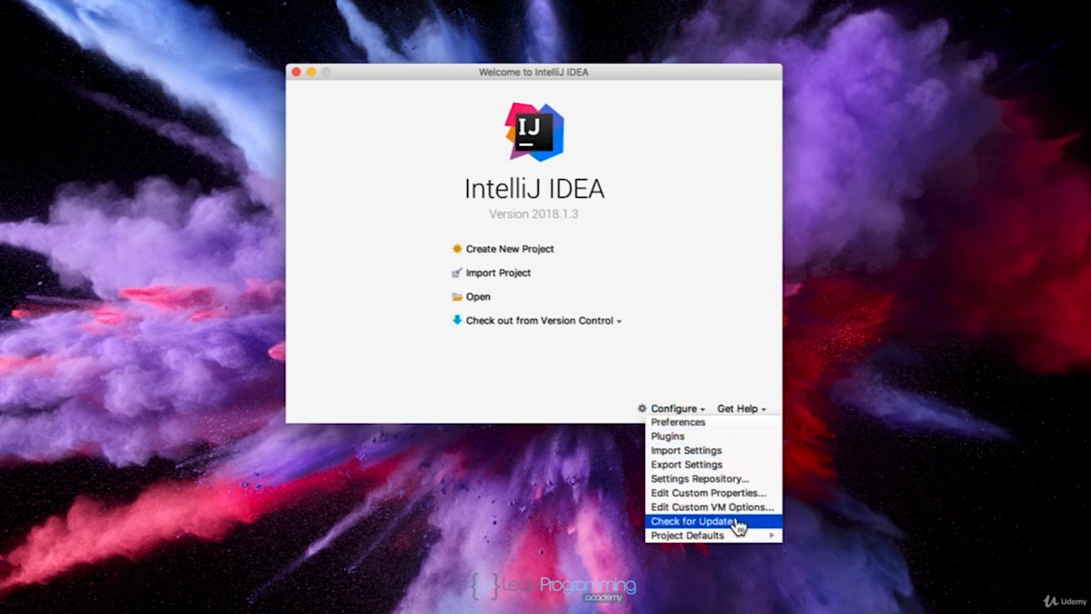
{"action": "mouse_move", "coordinate": [746, 545]}
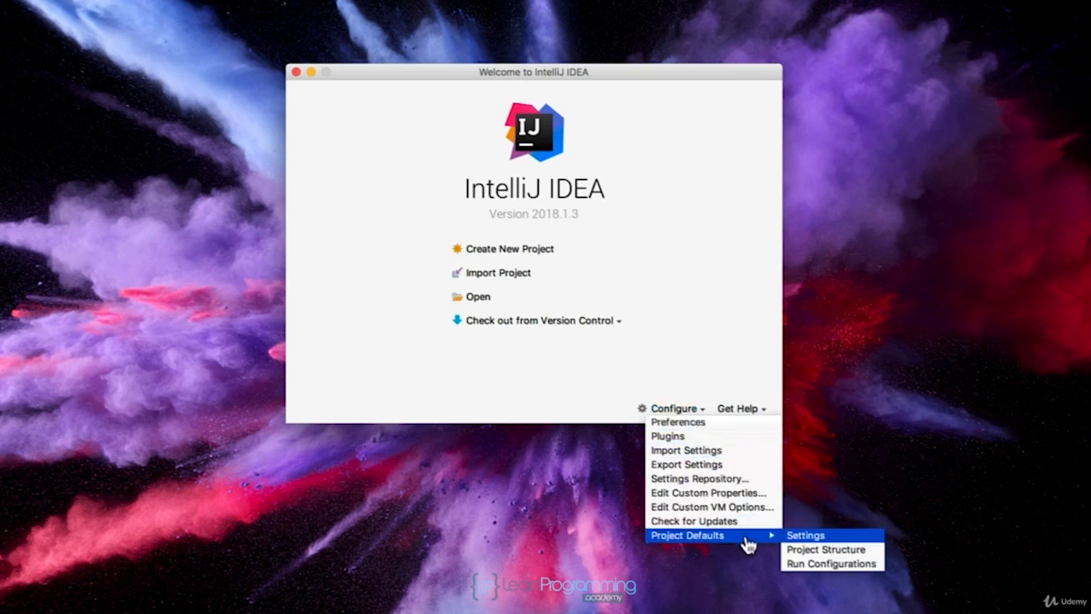
{"action": "left_click", "coordinate": [879, 556]}
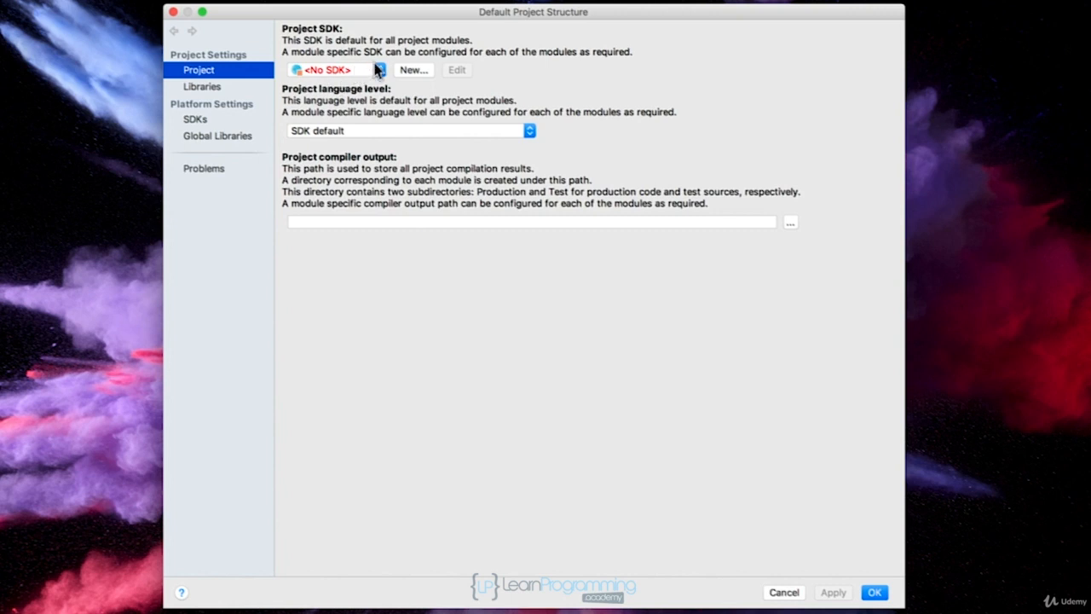
{"action": "left_click", "coordinate": [375, 70]}
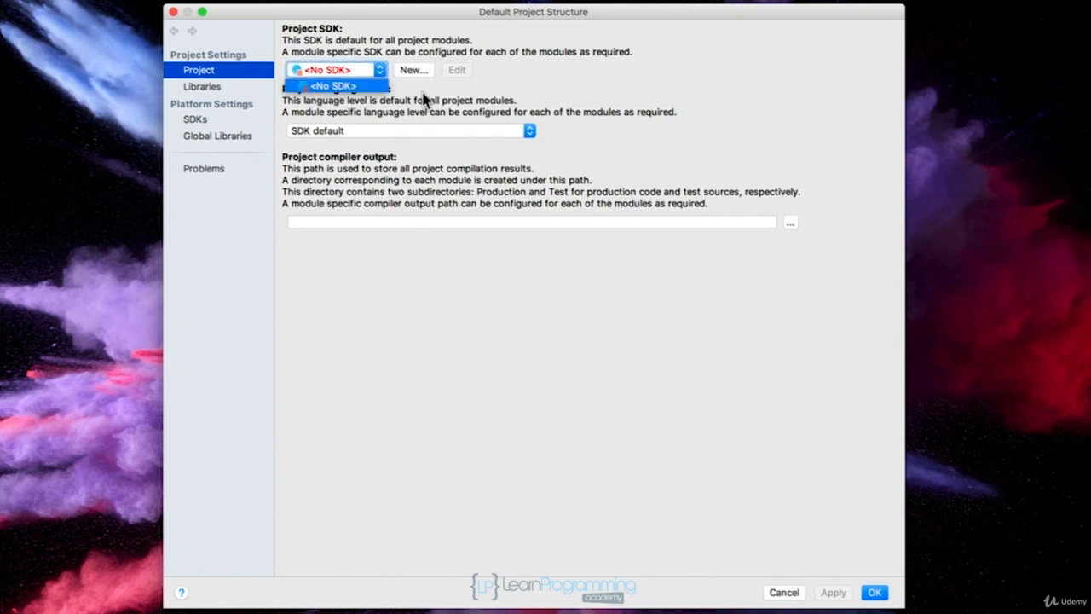
{"action": "left_click", "coordinate": [431, 90]}
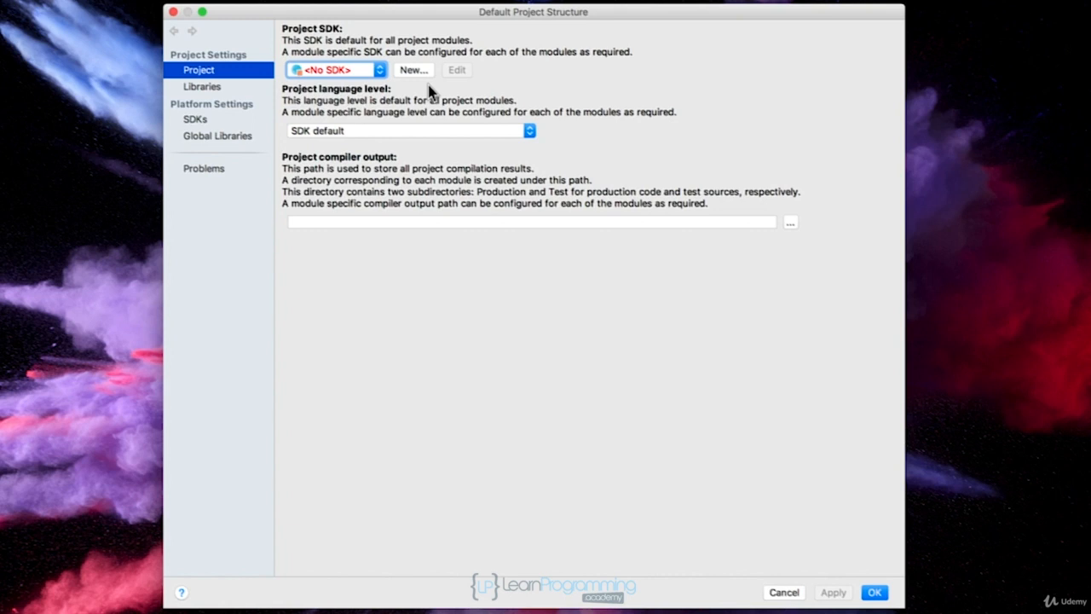
Add a new JDK as the default project SDK, using the Home folder inside jdk-10.0.1.jdk
{"action": "left_click", "coordinate": [407, 71]}
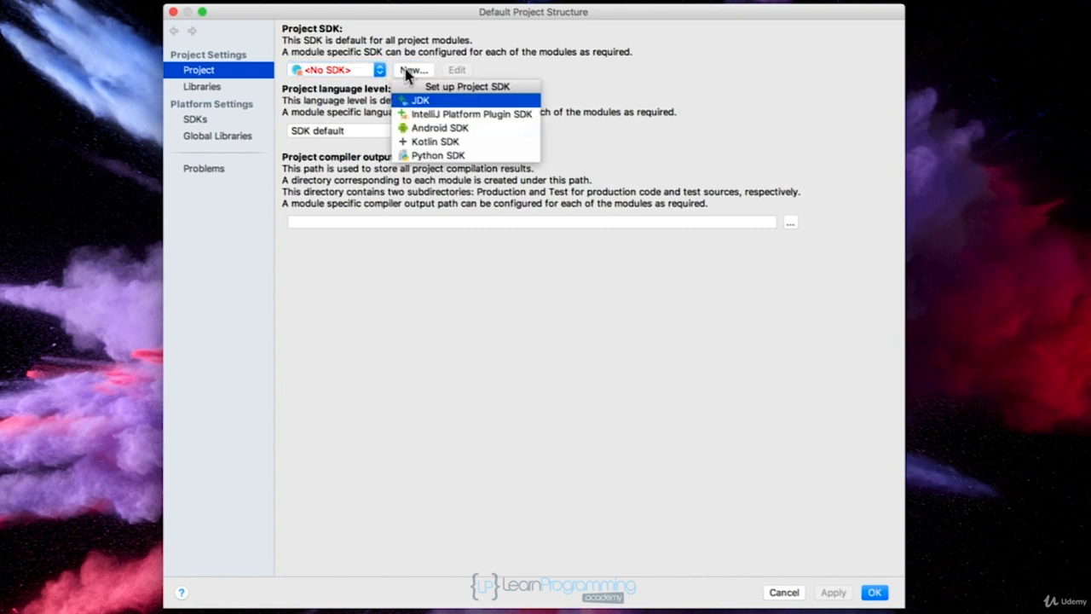
{"action": "left_click", "coordinate": [497, 103]}
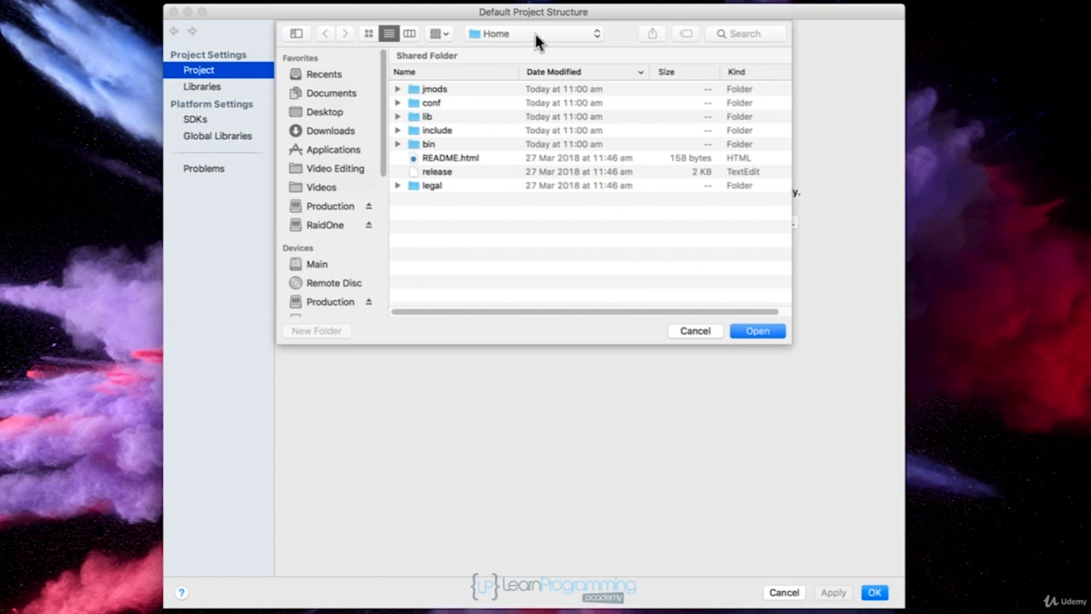
{"action": "left_click", "coordinate": [596, 36]}
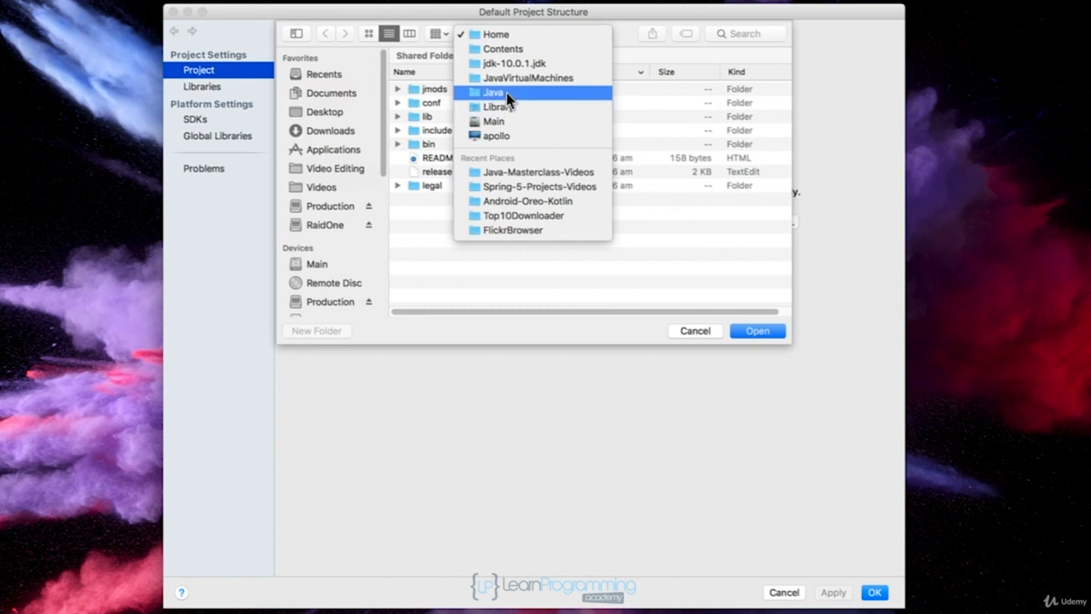
{"action": "left_click", "coordinate": [511, 35]}
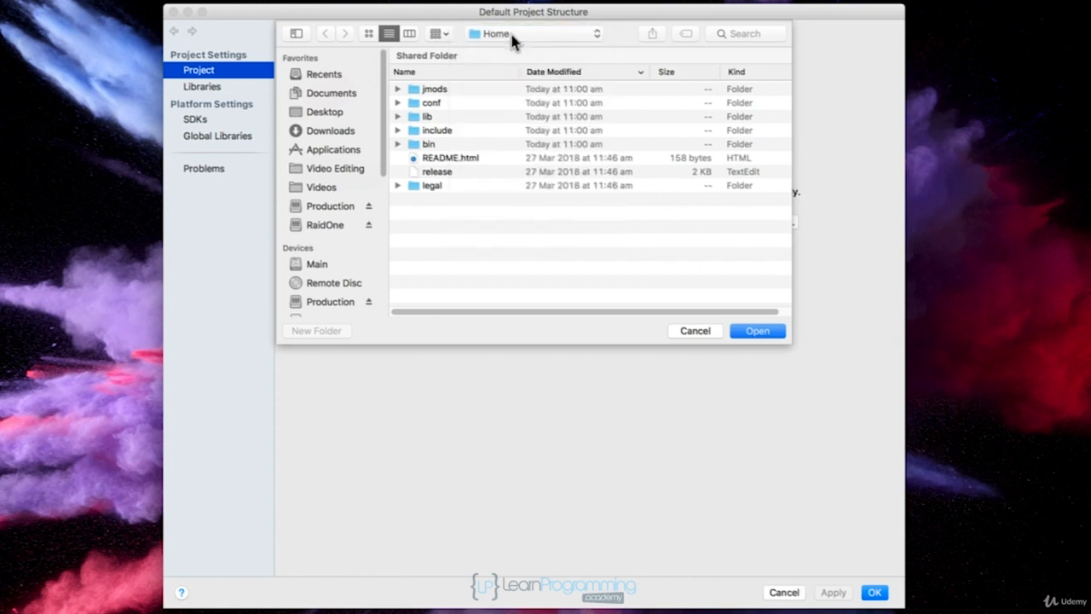
{"action": "left_click", "coordinate": [758, 332]}
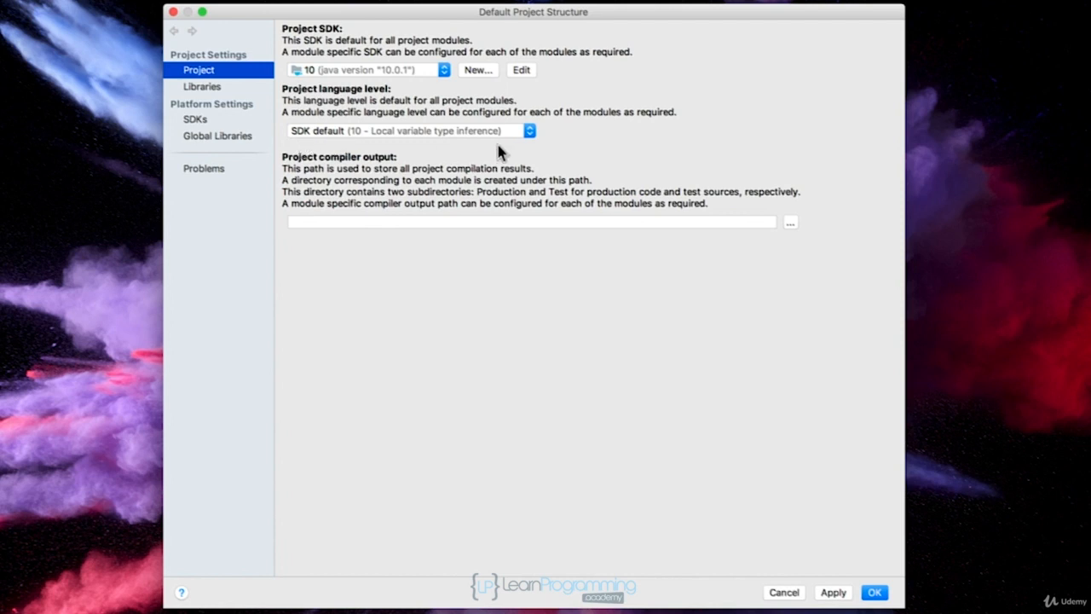
Choose SDK default (10 - Local variable type inference) as the project language level and save the default project structure
{"action": "left_click", "coordinate": [529, 132]}
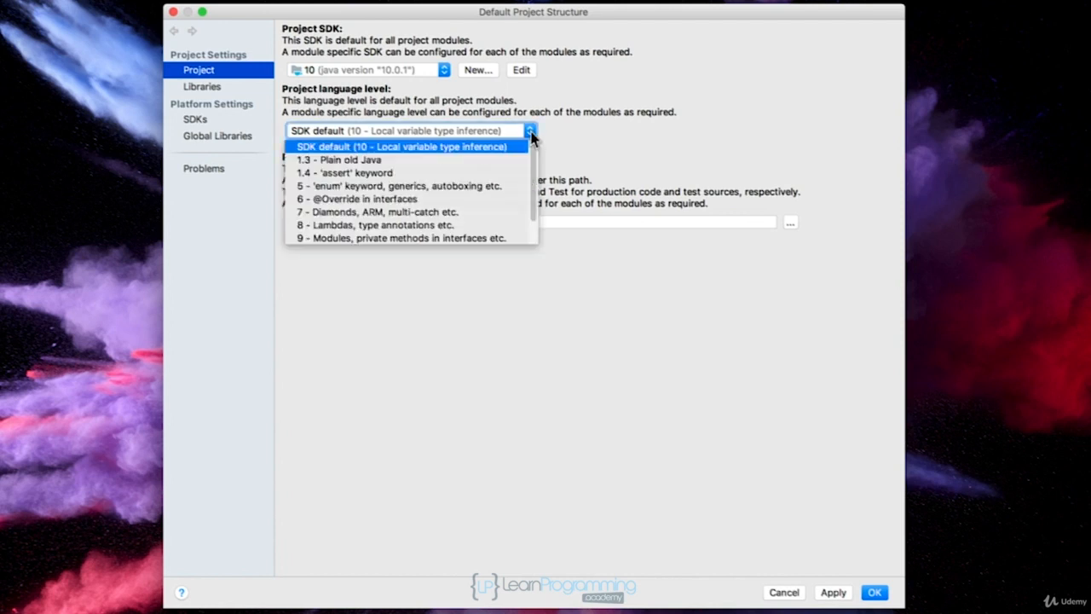
{"action": "left_click", "coordinate": [478, 147]}
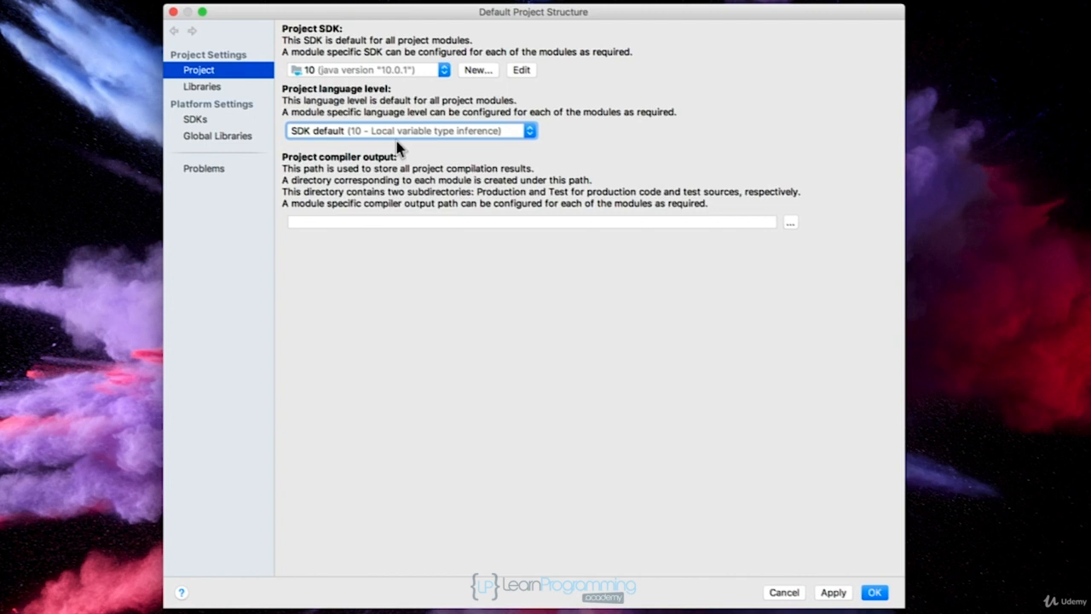
{"action": "left_click", "coordinate": [873, 594]}
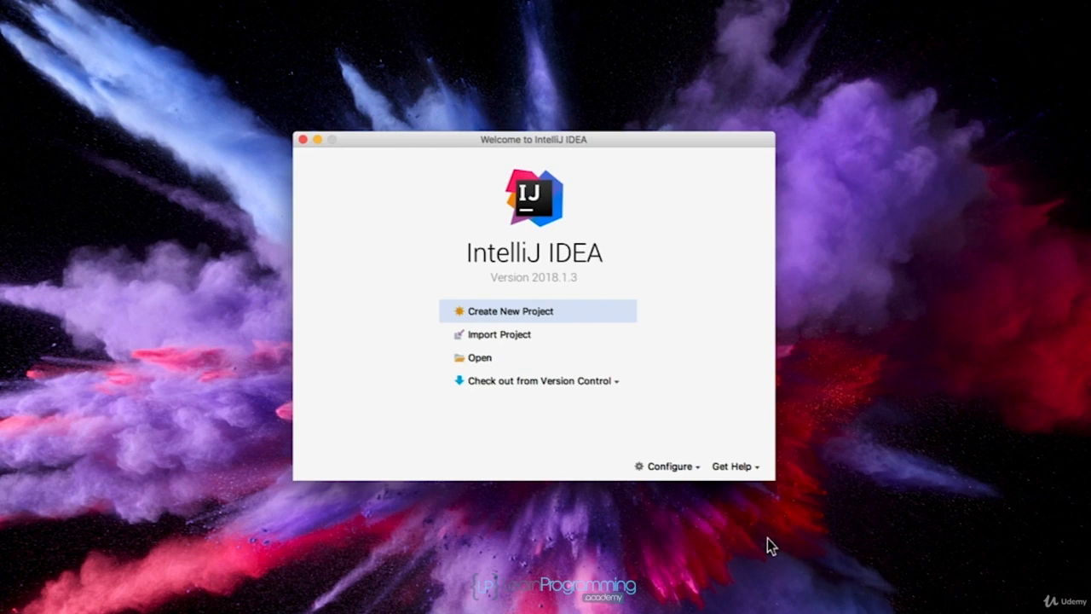
In the editor's Auto Import preferences, enable adding unambiguous imports on the fly and optimizing imports on the fly for Java
{"action": "left_click", "coordinate": [690, 469]}
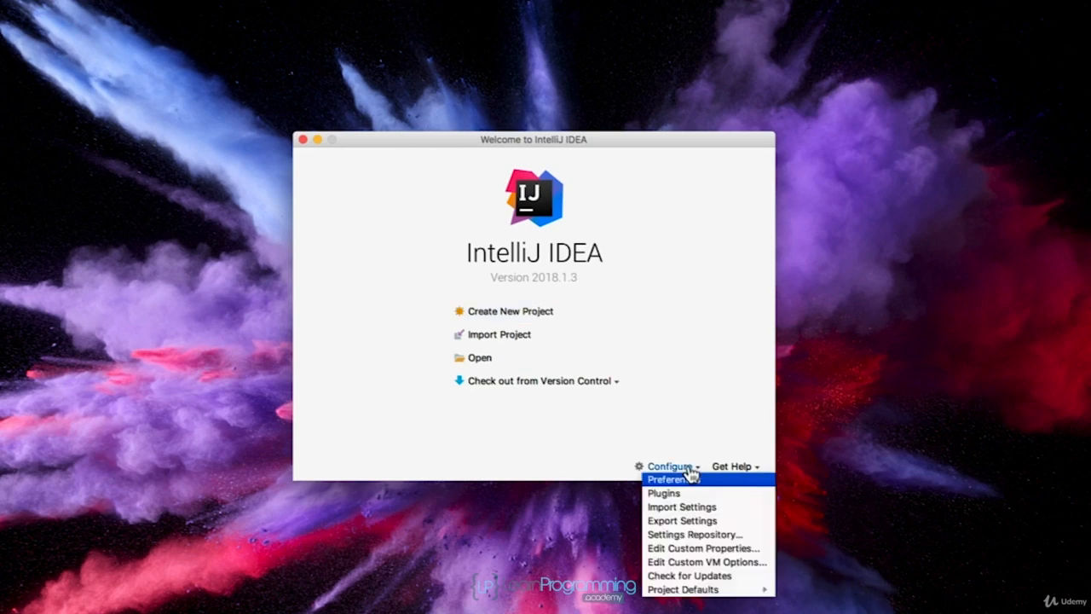
{"action": "left_click", "coordinate": [747, 482]}
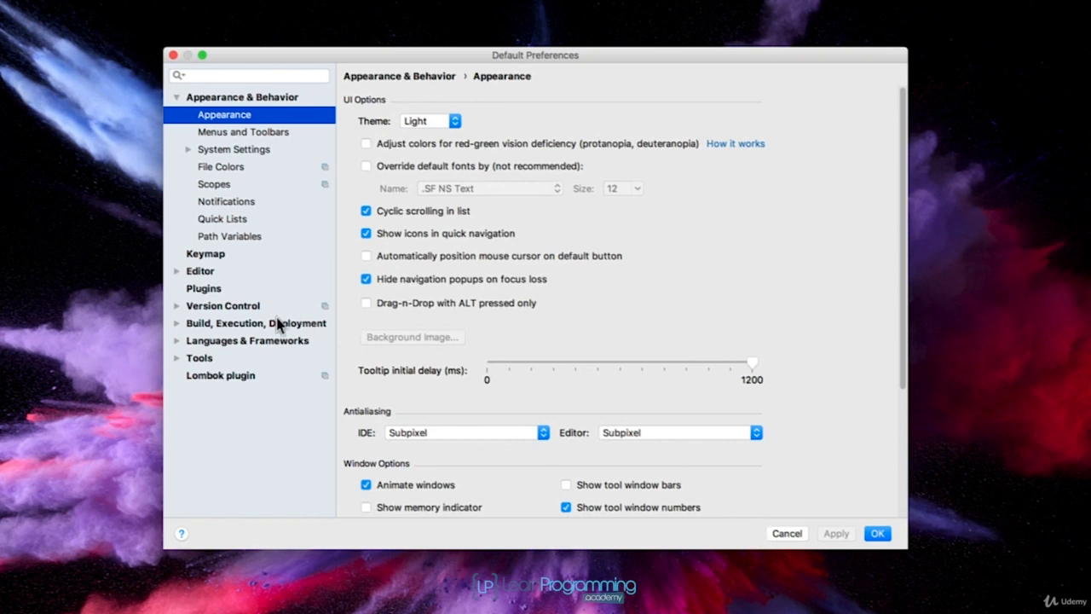
{"action": "left_click", "coordinate": [175, 273]}
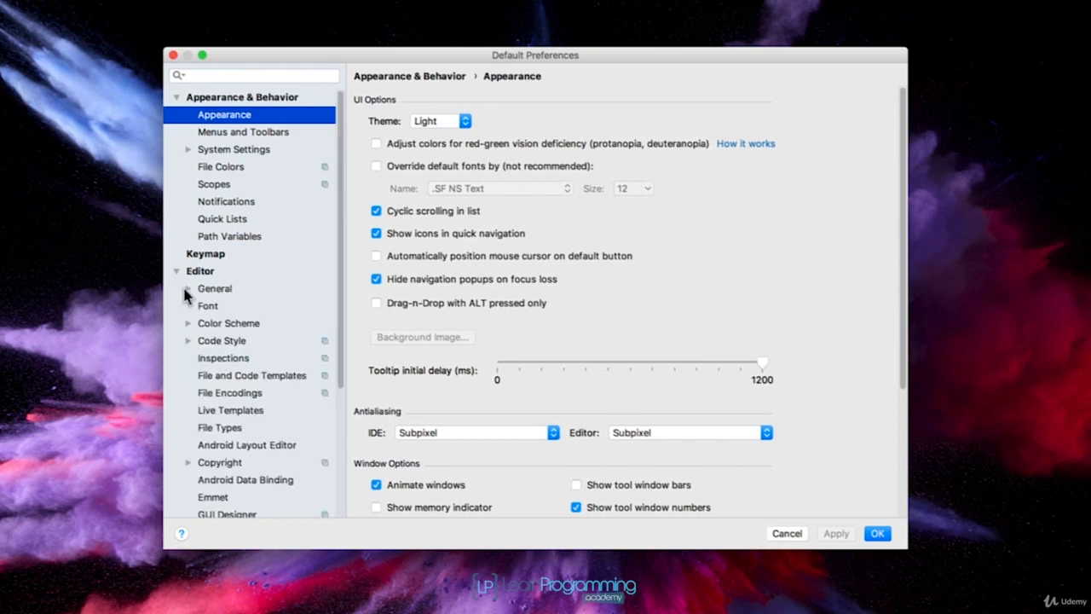
{"action": "left_click", "coordinate": [188, 288]}
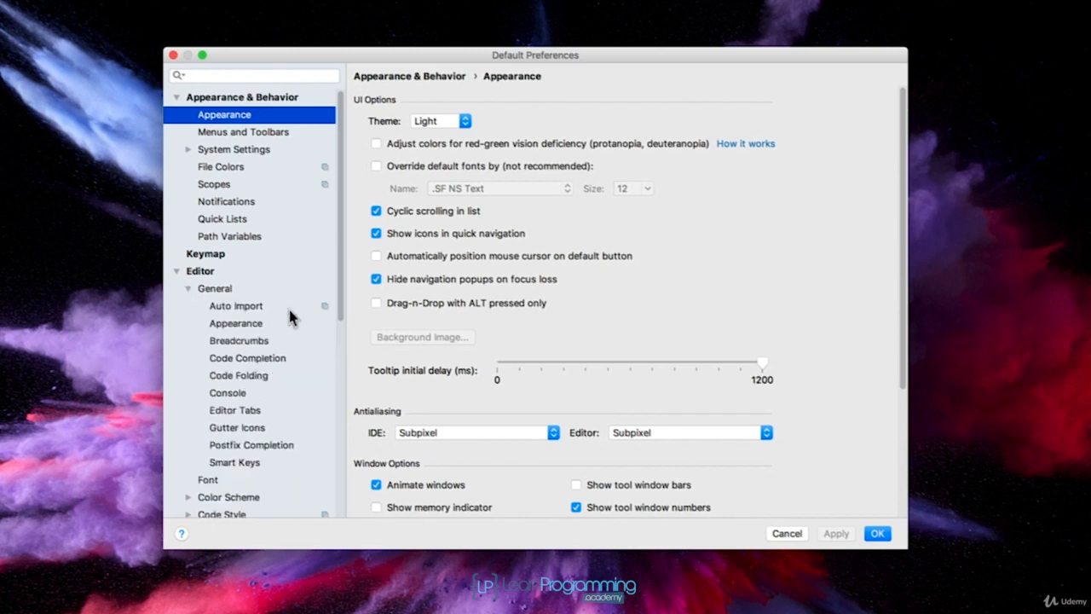
{"action": "left_click", "coordinate": [253, 309]}
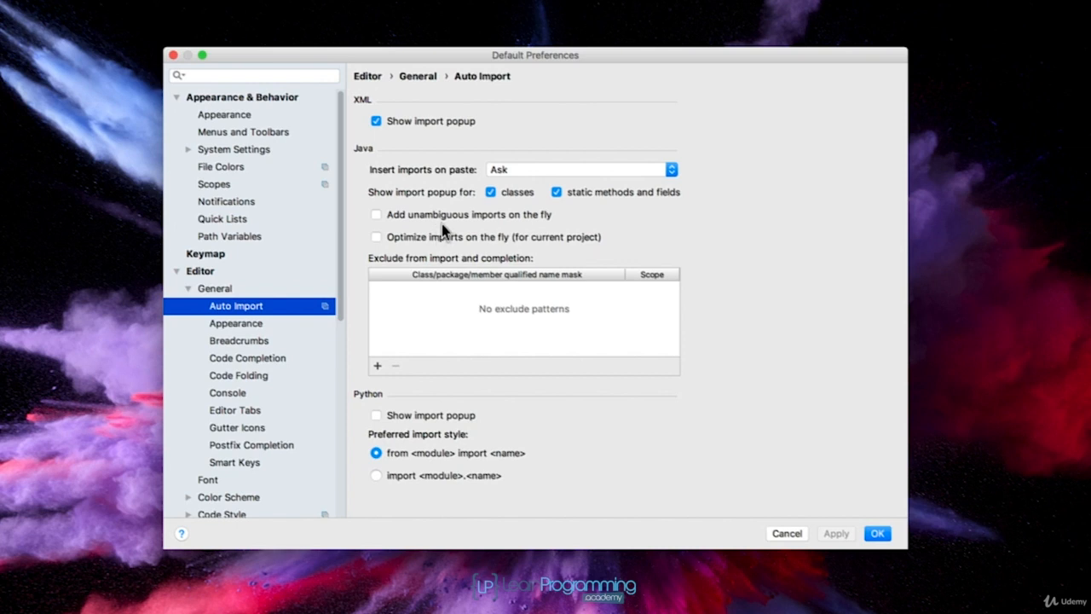
{"action": "left_click", "coordinate": [376, 216]}
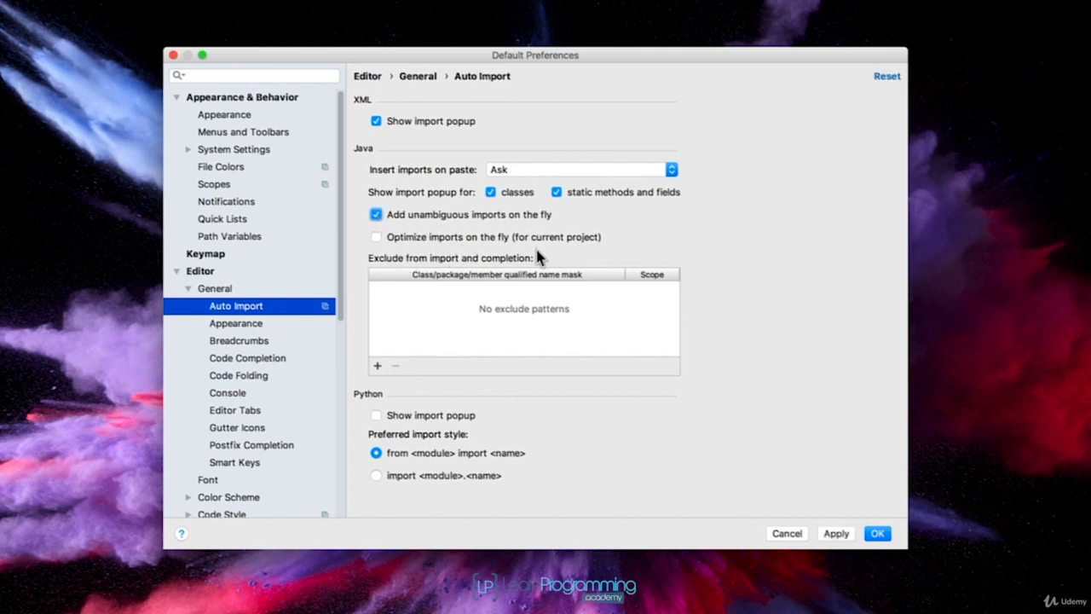
{"action": "left_click", "coordinate": [377, 238]}
Check the editor's line number setting, disable default folding of closures, generic constructor and method parameters, and one-line methods, and save the preferences
{"action": "left_click", "coordinate": [251, 324]}
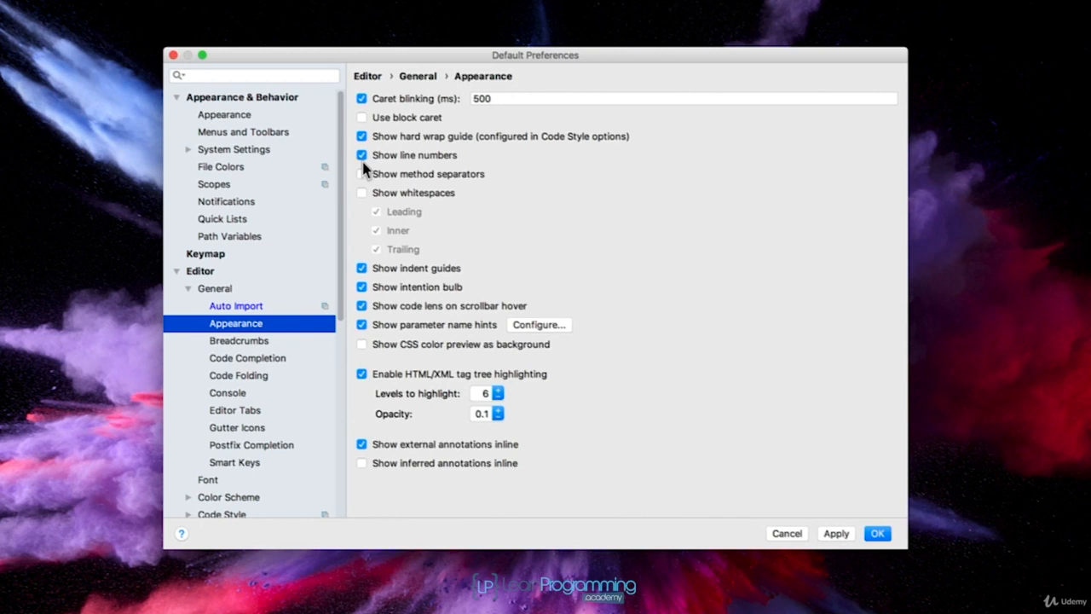
{"action": "left_click", "coordinate": [257, 375]}
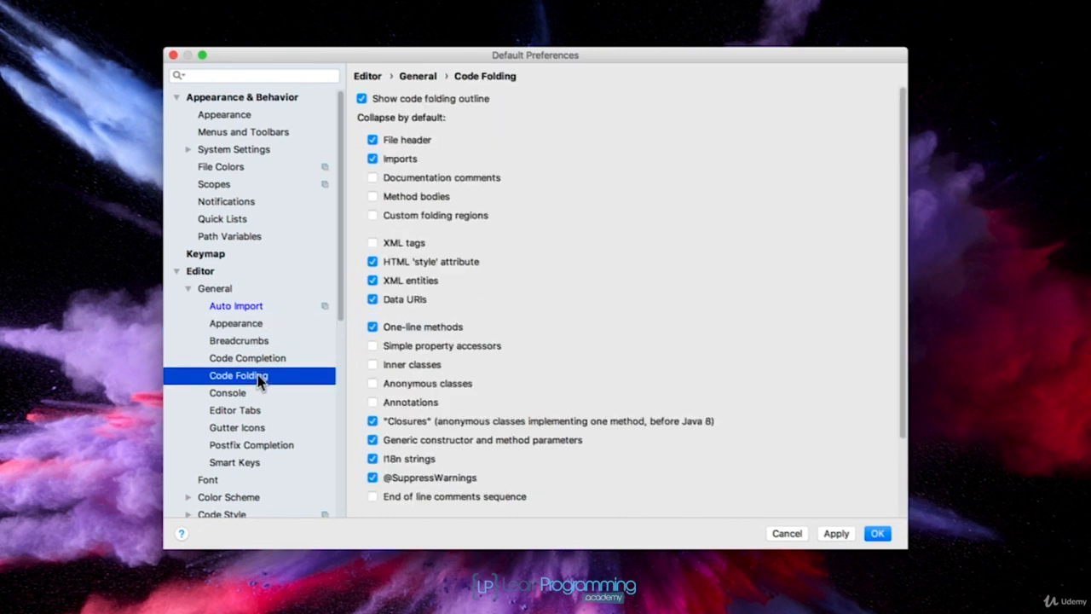
{"action": "left_click", "coordinate": [372, 423]}
{"action": "left_click", "coordinate": [374, 441]}
{"action": "left_click", "coordinate": [372, 329]}
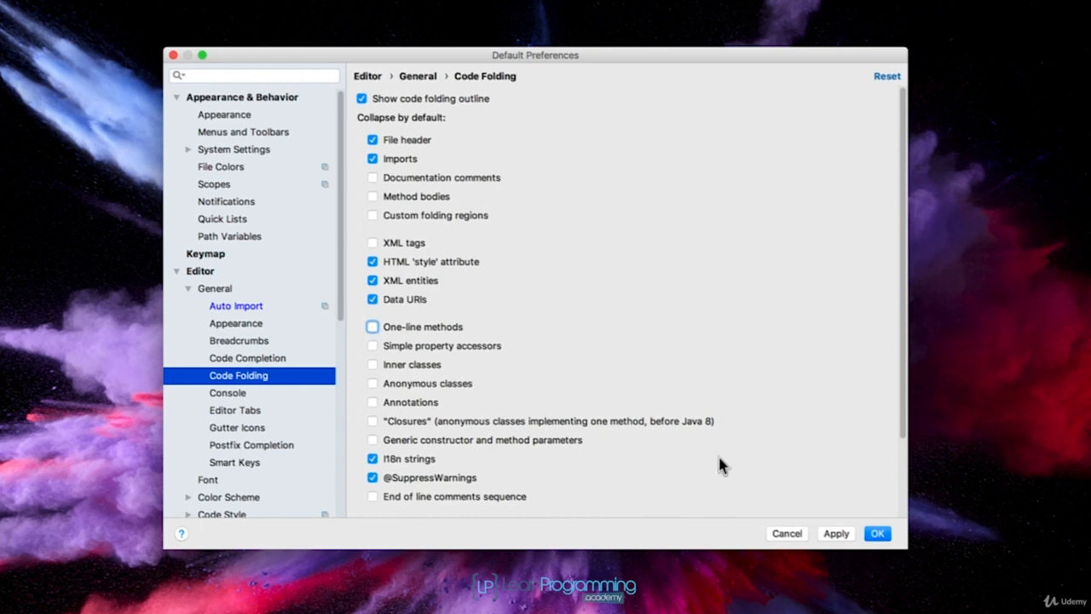
{"action": "left_click", "coordinate": [878, 534]}
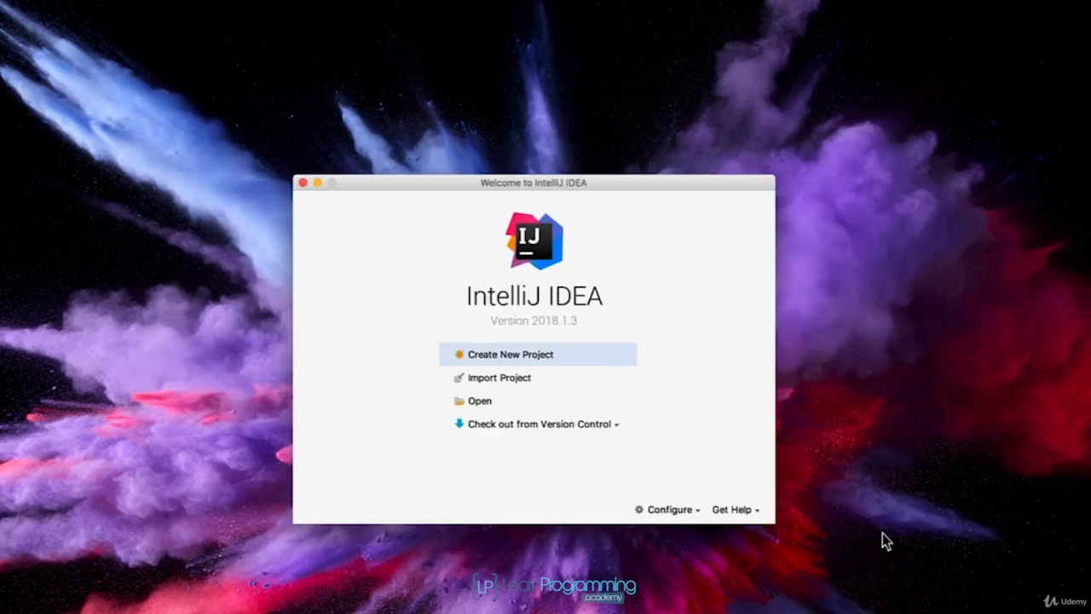